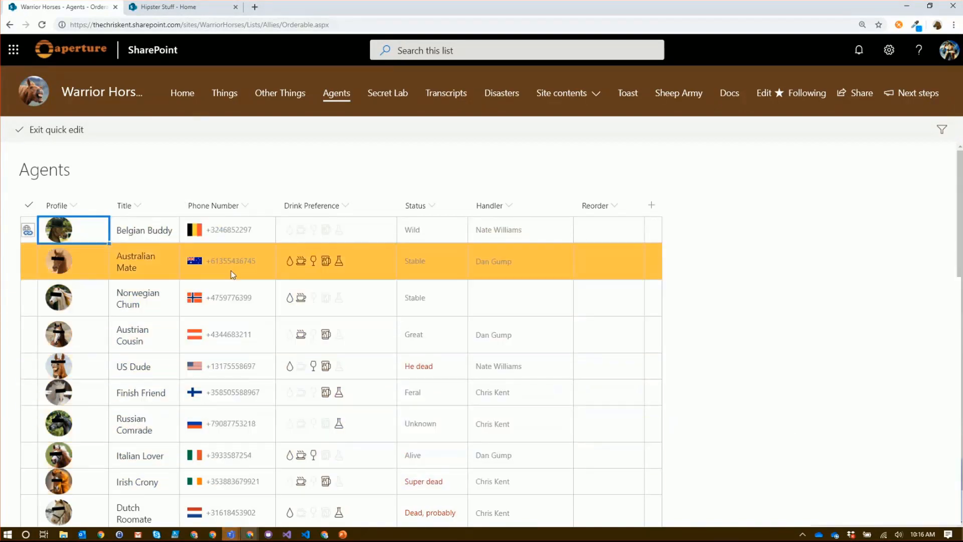
Step: Remove Wine and Beer from Australian Mate's Drink Preference in the Agents list
double_click(374, 263)
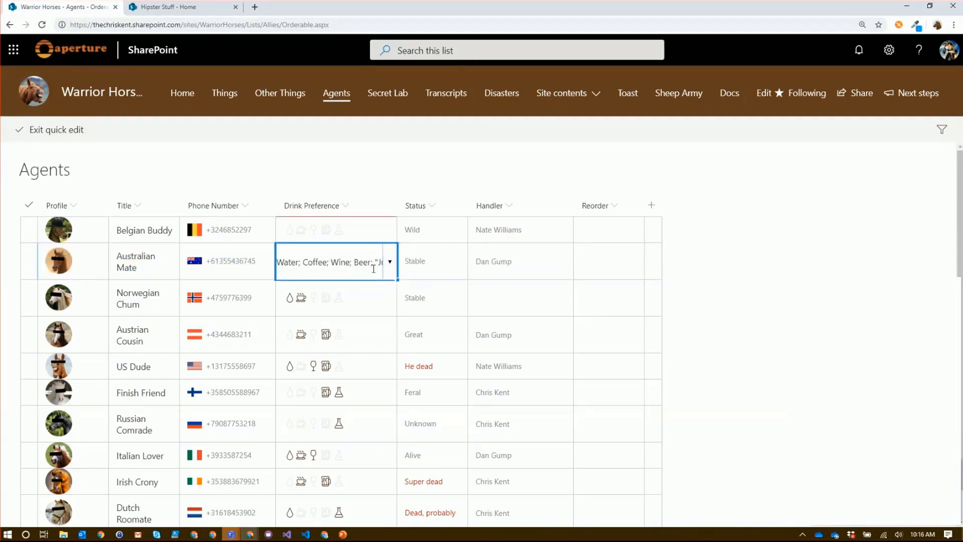
click(389, 262)
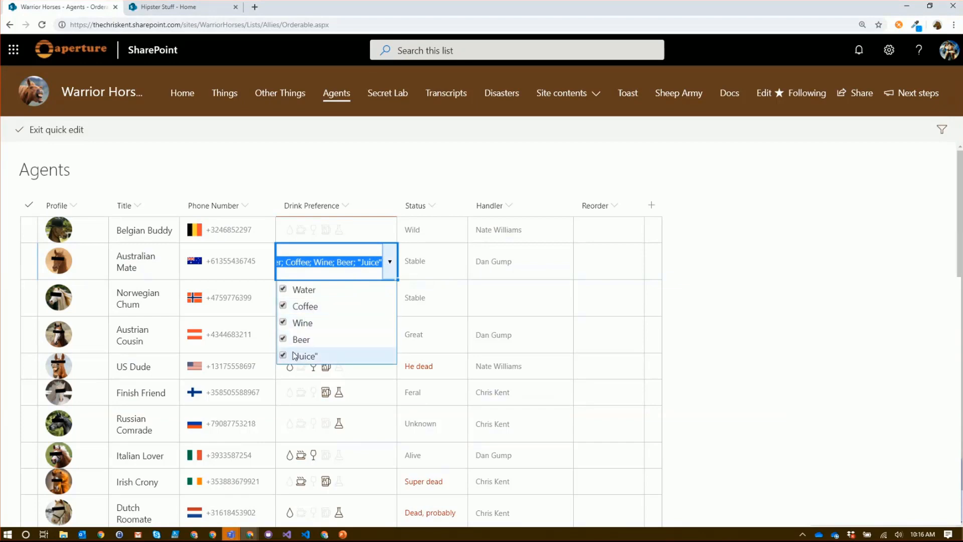
click(284, 339)
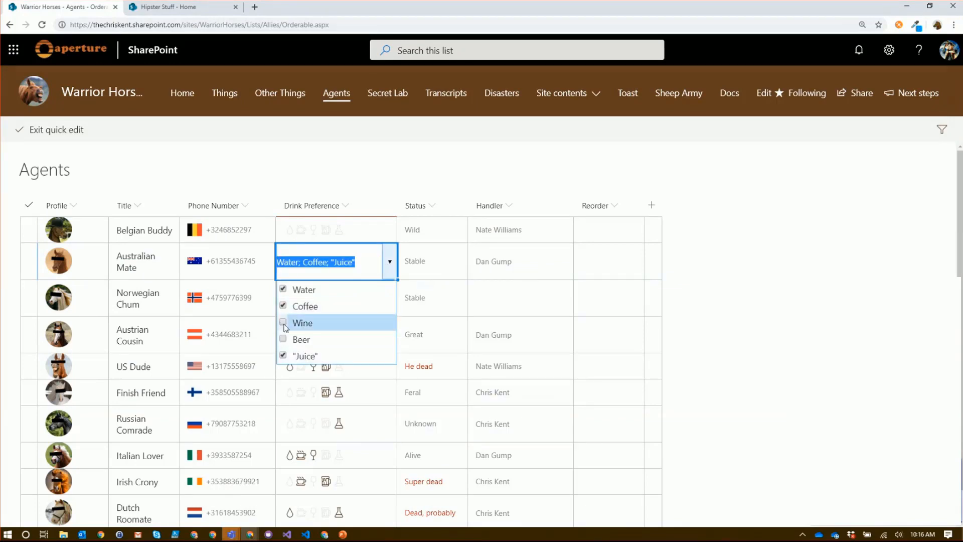
click(430, 257)
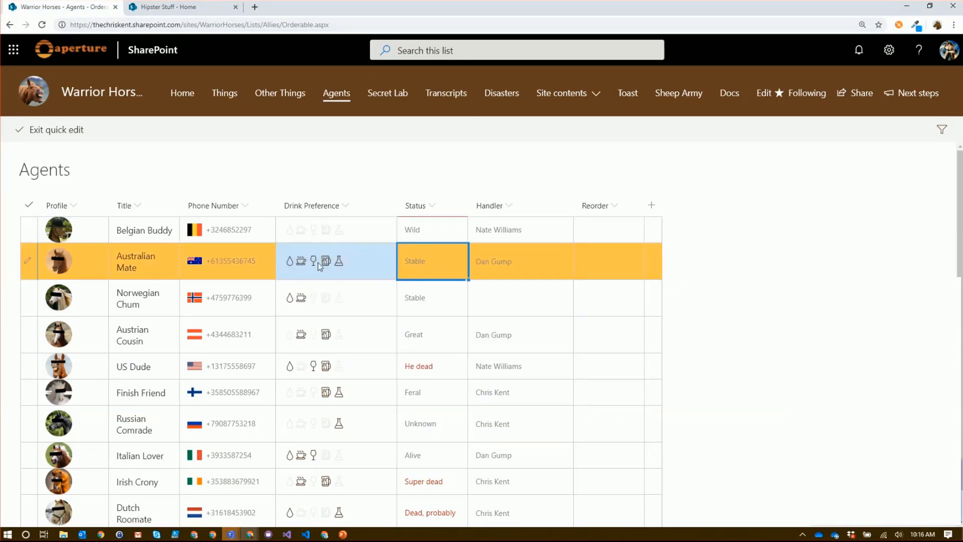
click(379, 295)
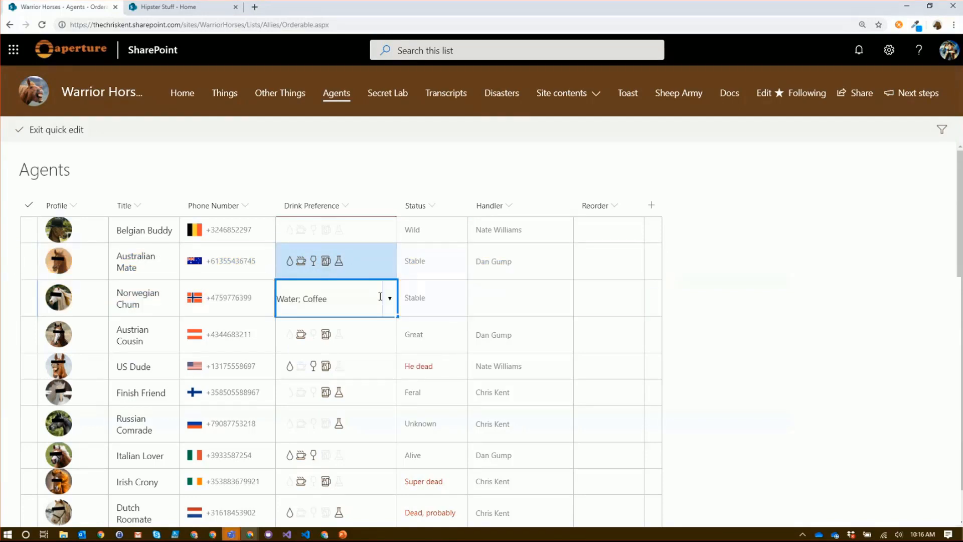
click(190, 303)
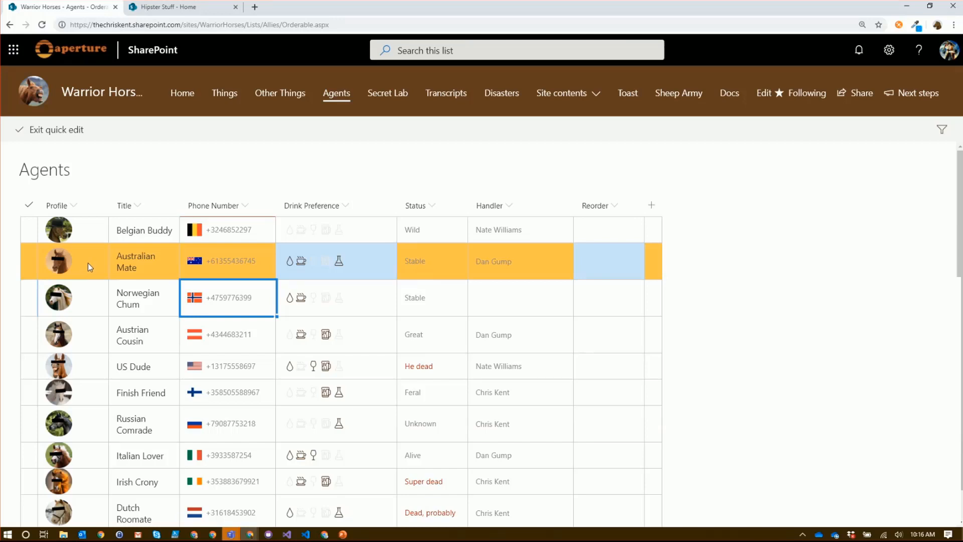
Step: View the Secret Lab list in quick edit mode and switch to the Hipster Stuff site
click(376, 97)
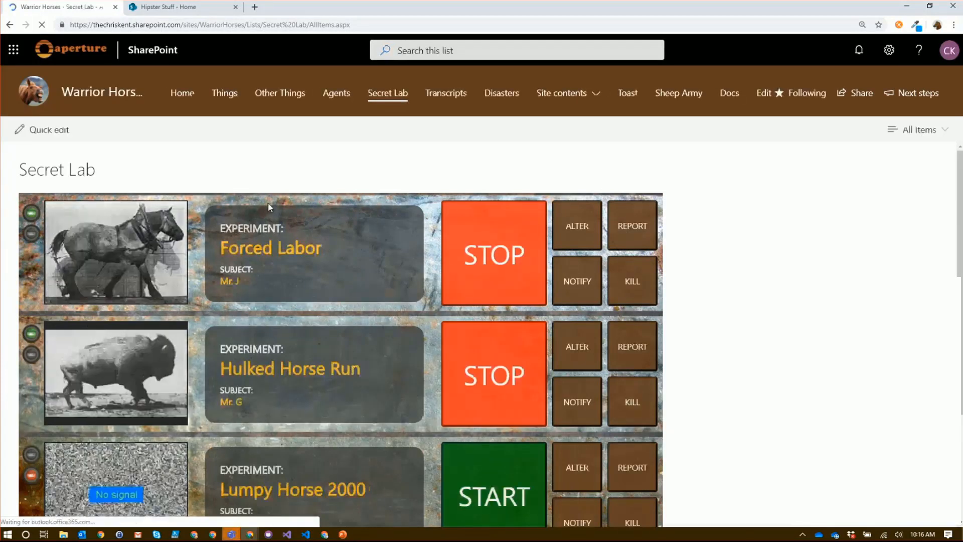
click(75, 132)
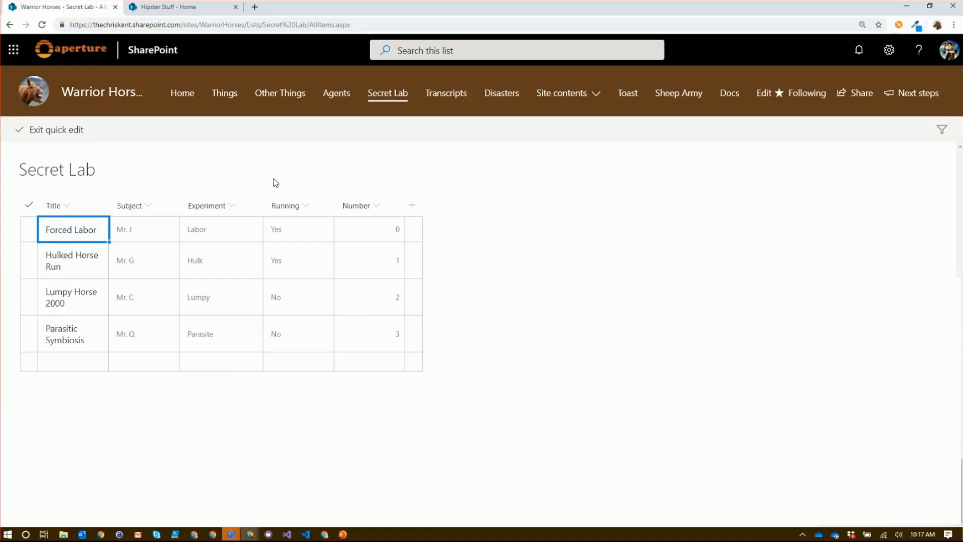
click(193, 14)
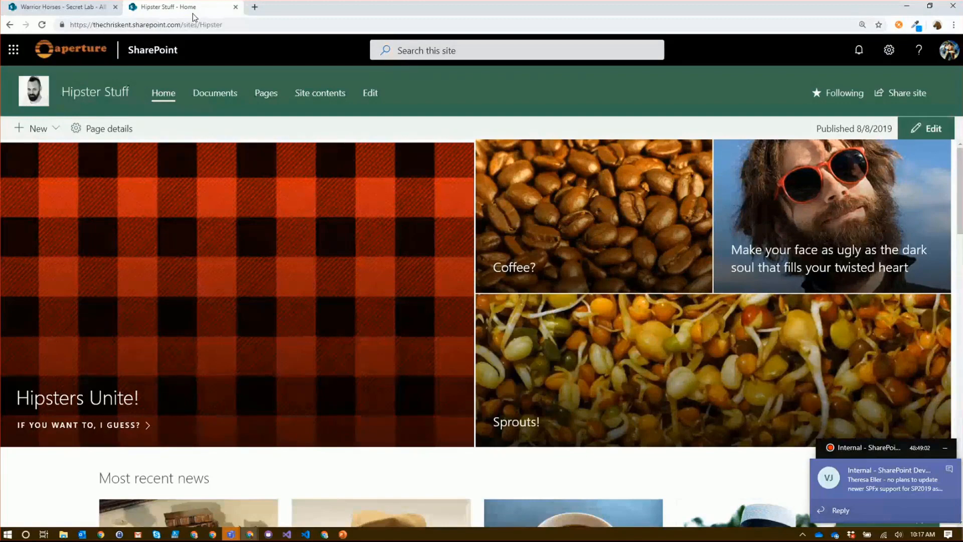
click(56, 128)
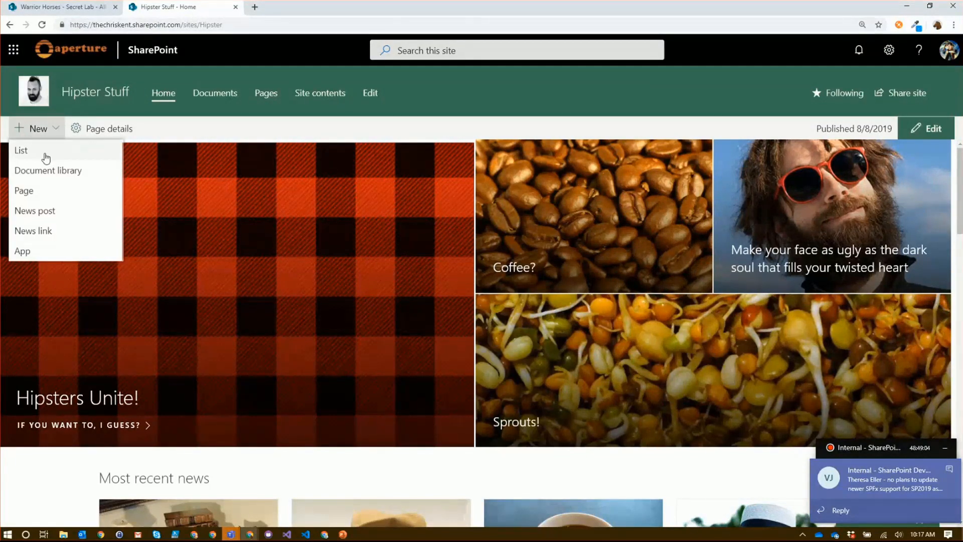
click(46, 159)
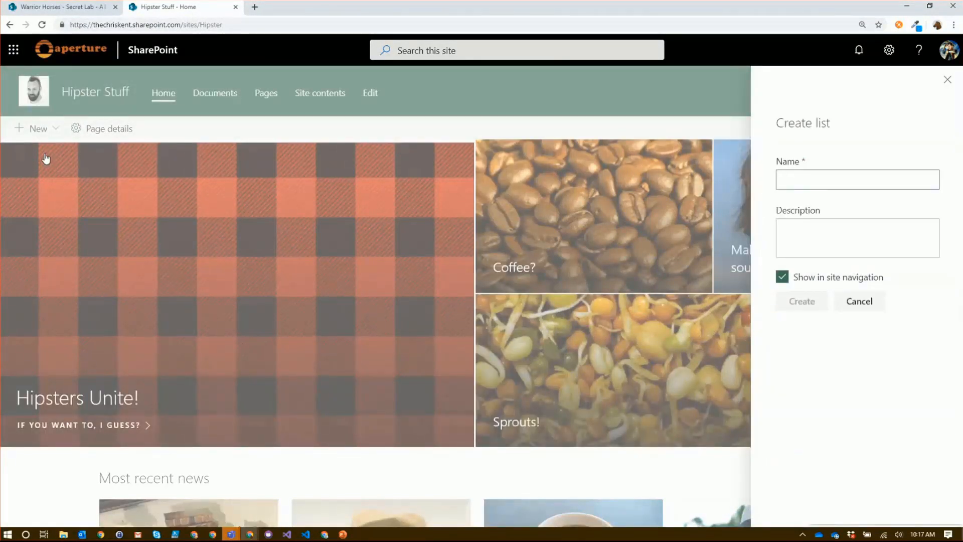
click(851, 309)
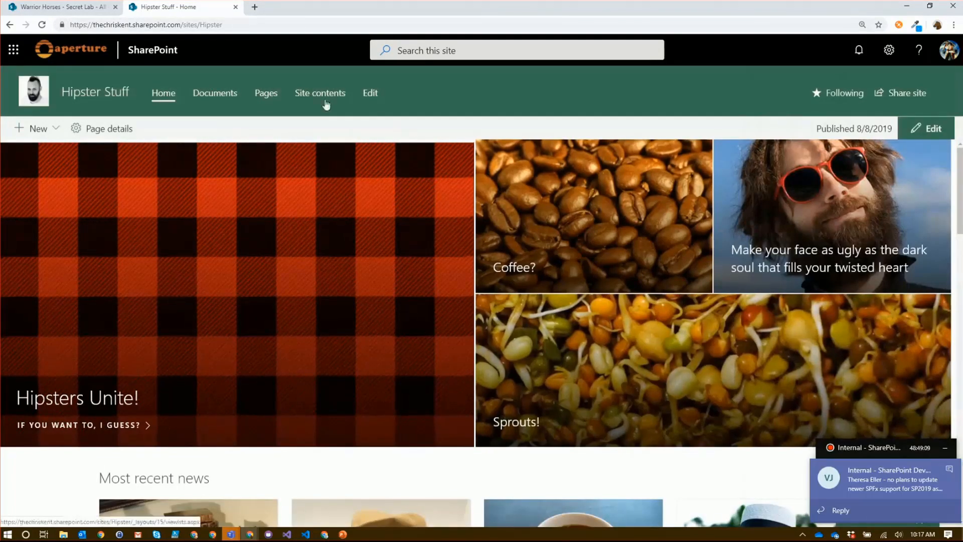
Step: Start creating a list from an existing list in the Hipster Stuff site contents
click(328, 100)
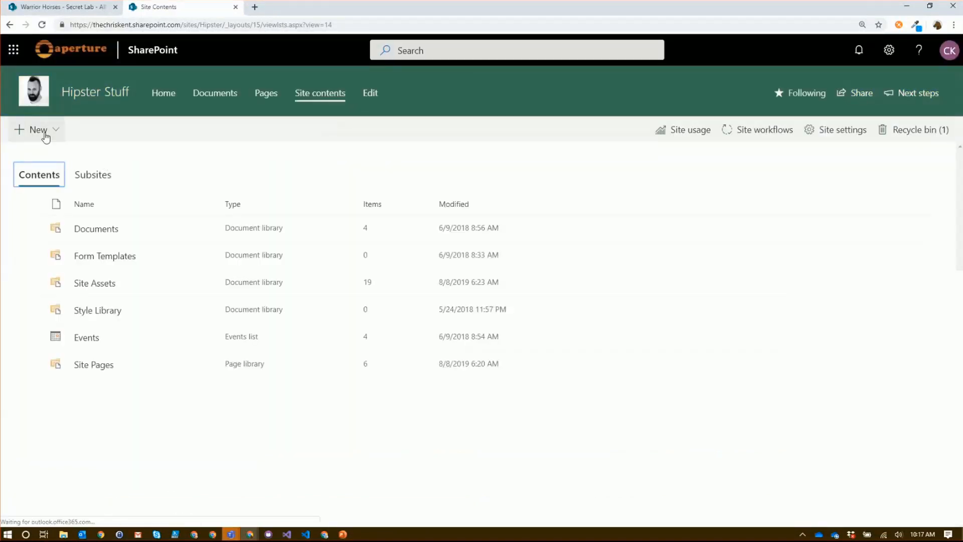
click(37, 130)
click(41, 160)
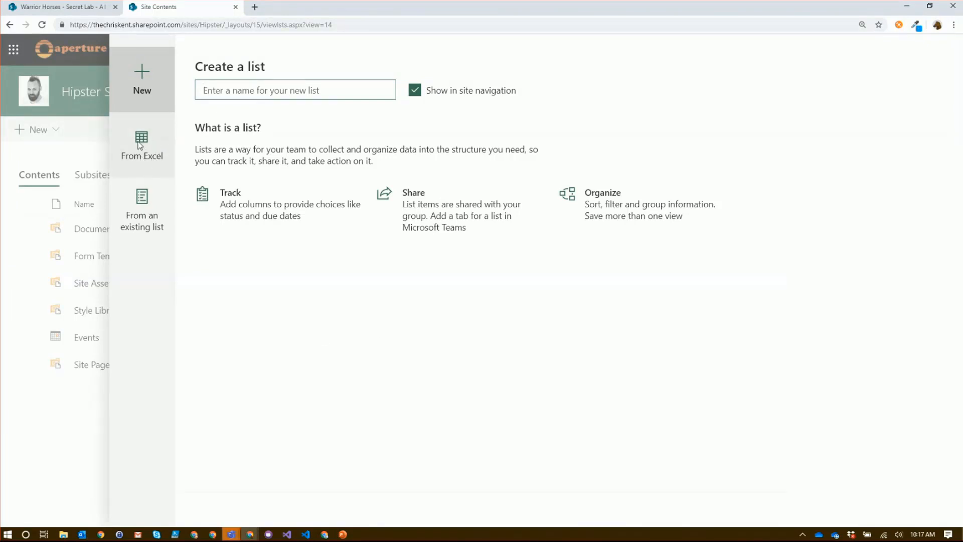
click(147, 217)
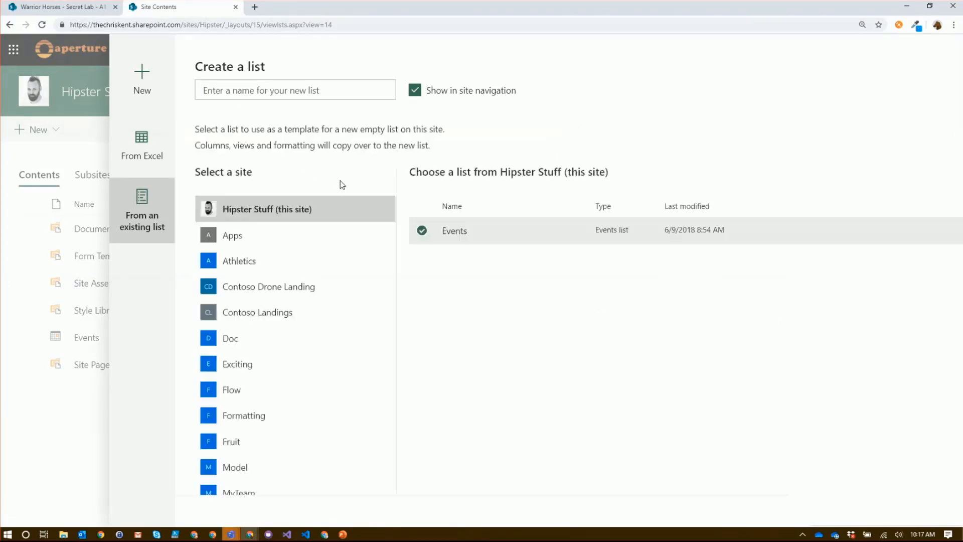
Step: Choose the Things list from the Warrior Horses site as the template for the new list
scroll(280, 324, down, 3)
scroll(279, 333, down, 5)
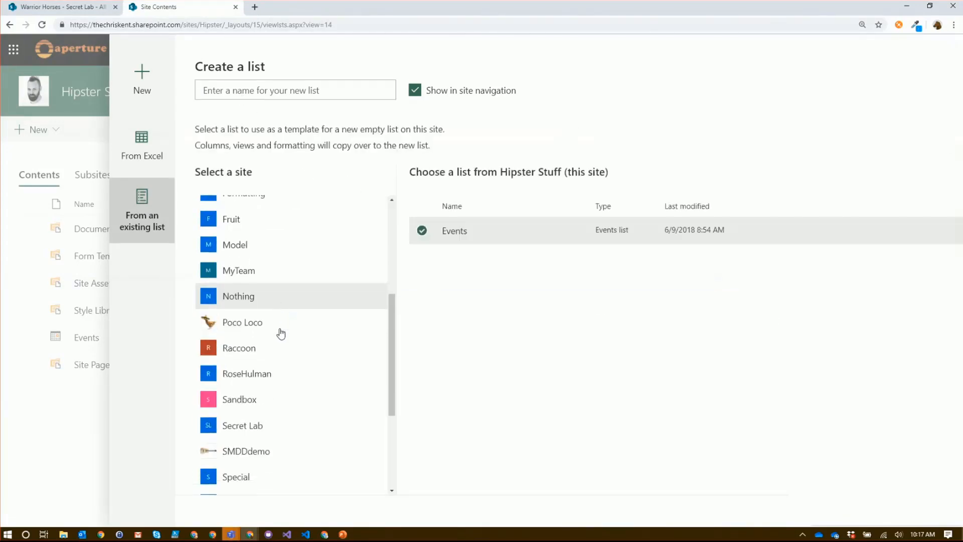
click(260, 460)
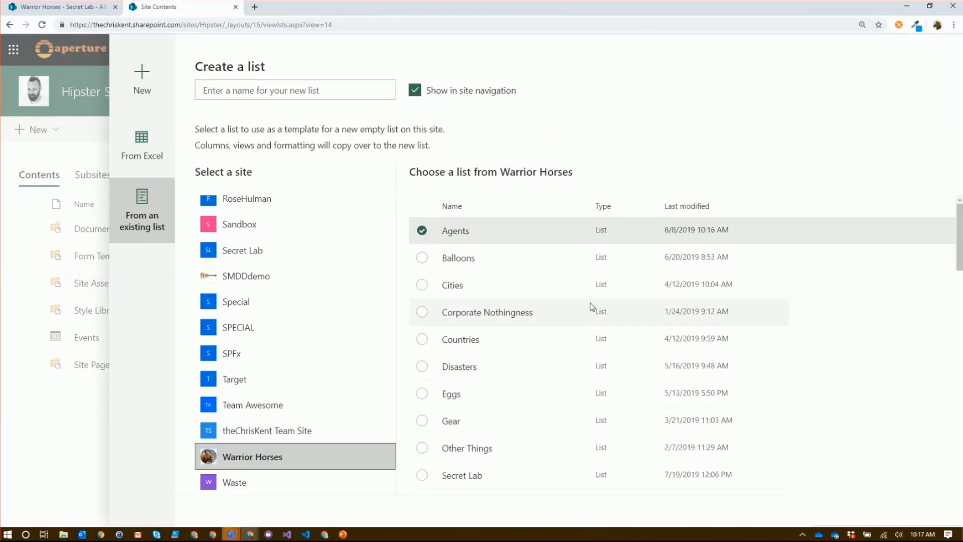
scroll(570, 288, down, 3)
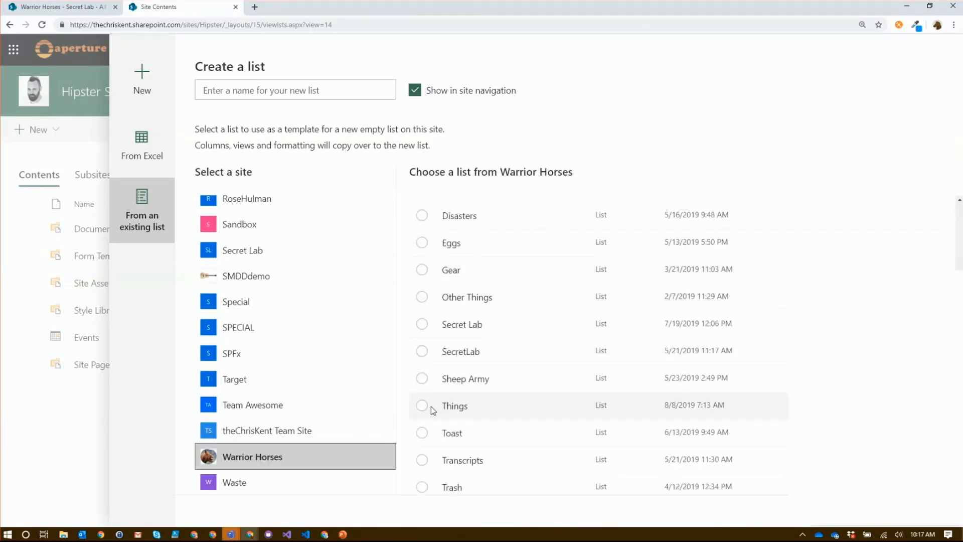
click(426, 408)
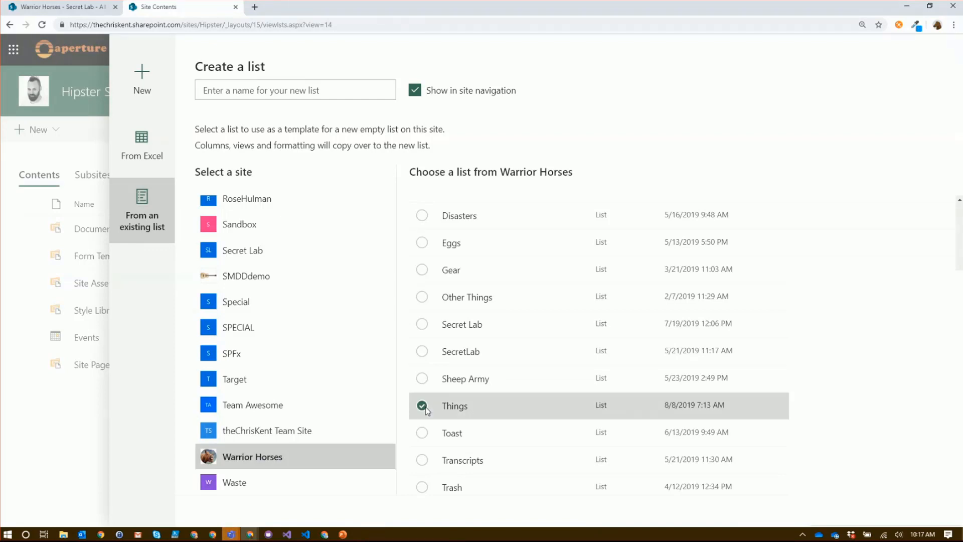
Step: Name the new list "Hipster Things" and create it
click(314, 94)
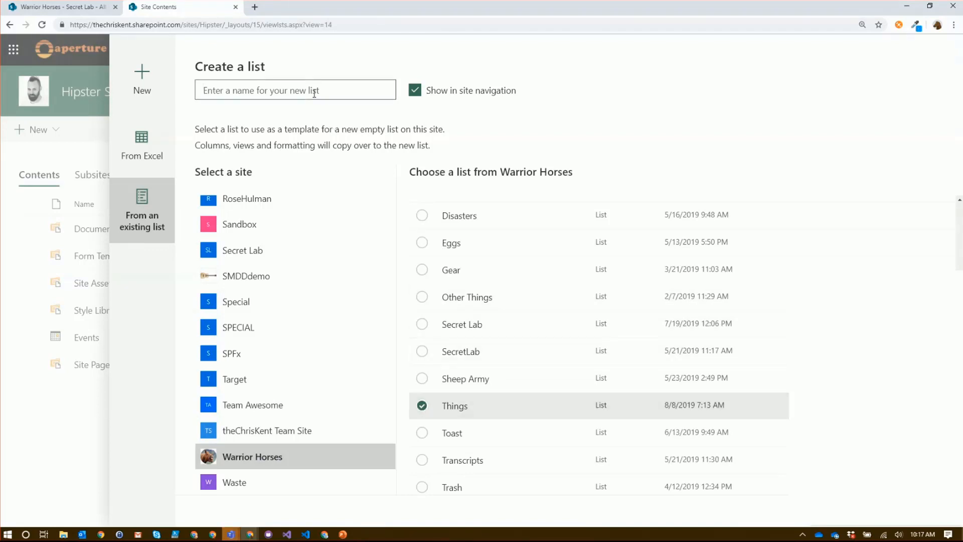
text(Hi)
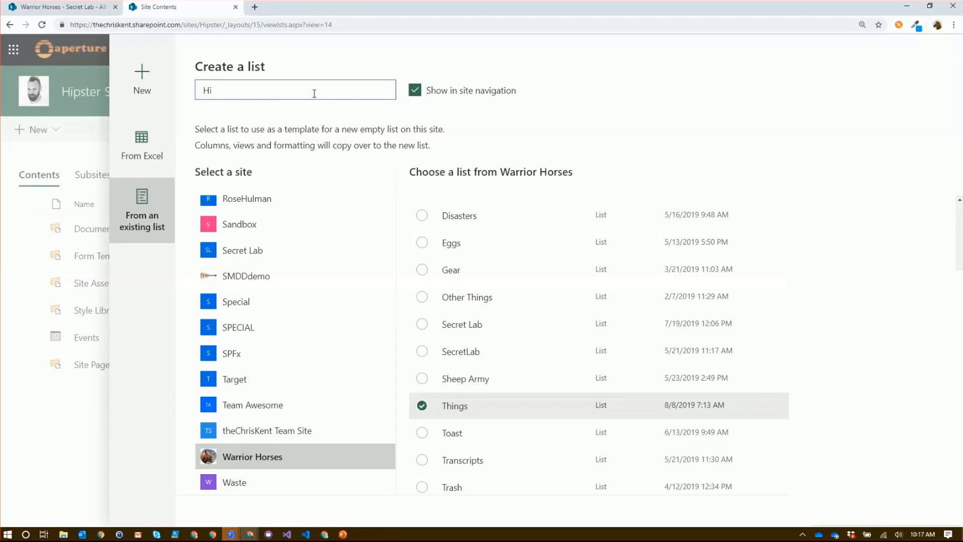
text(pster Things)
key(Return)
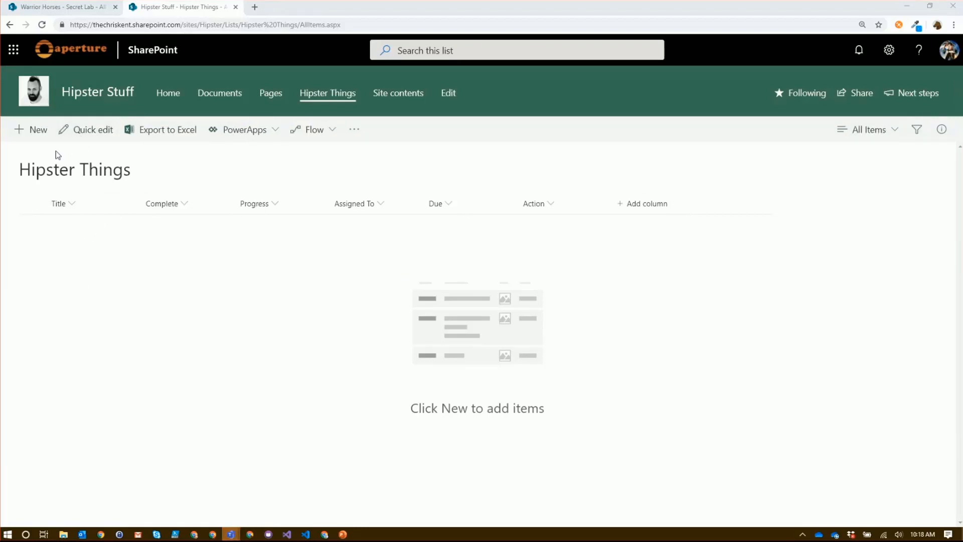
Step: Start a new item in Hipster Things titled "Do a thing" with a Progress of 54
click(23, 132)
click(605, 189)
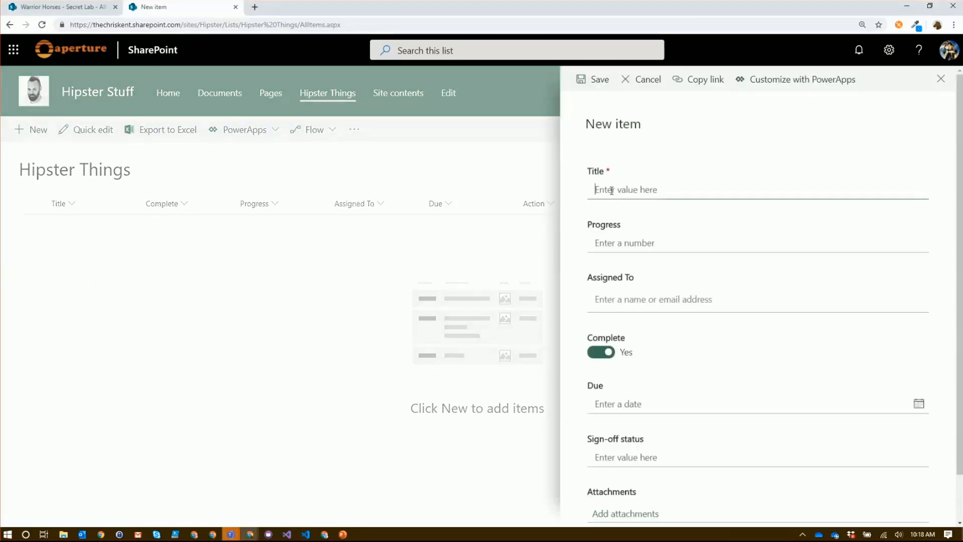
text(Do a thing)
key(Tab)
text(5)
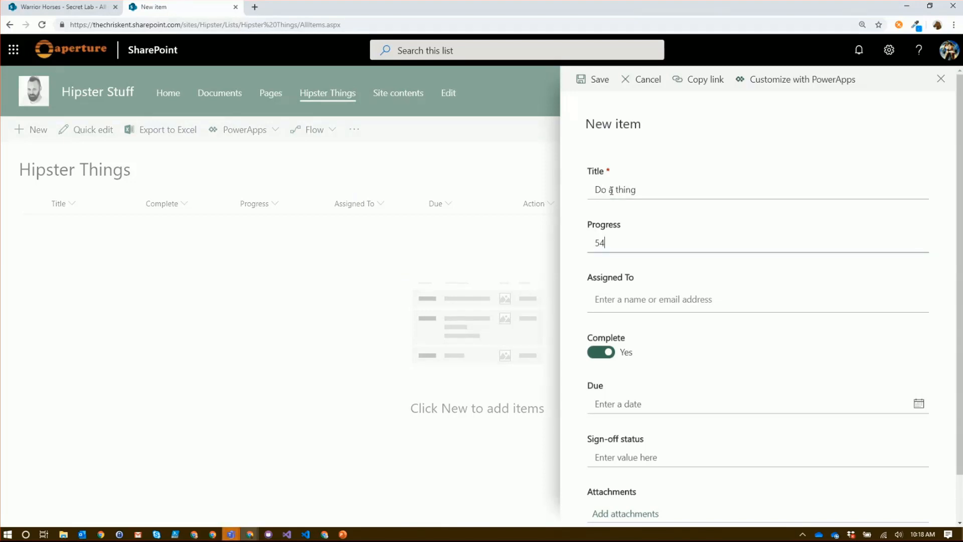
Step: Assign the new item to the suggested person, set Complete to No and save the item
click(636, 302)
text(chris)
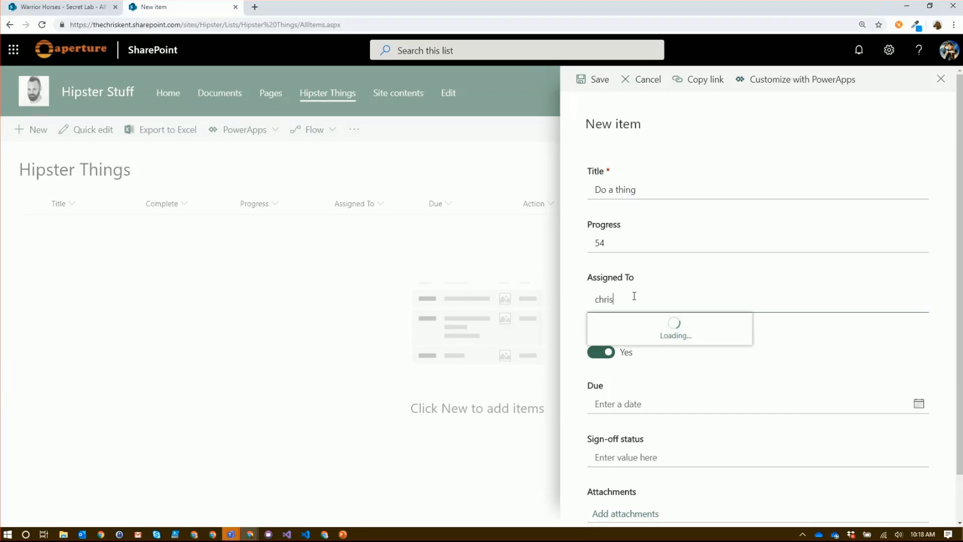
click(612, 366)
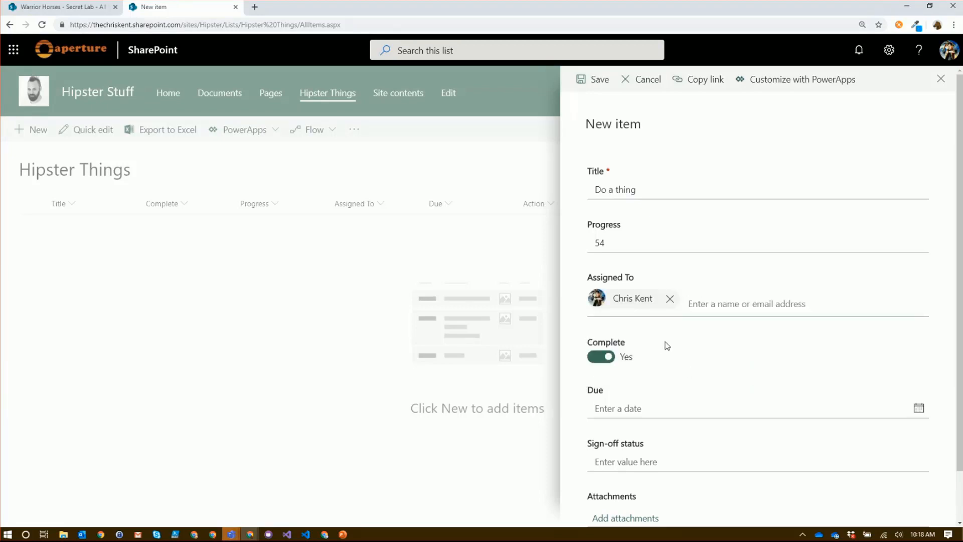
scroll(662, 348, down, 1)
click(602, 302)
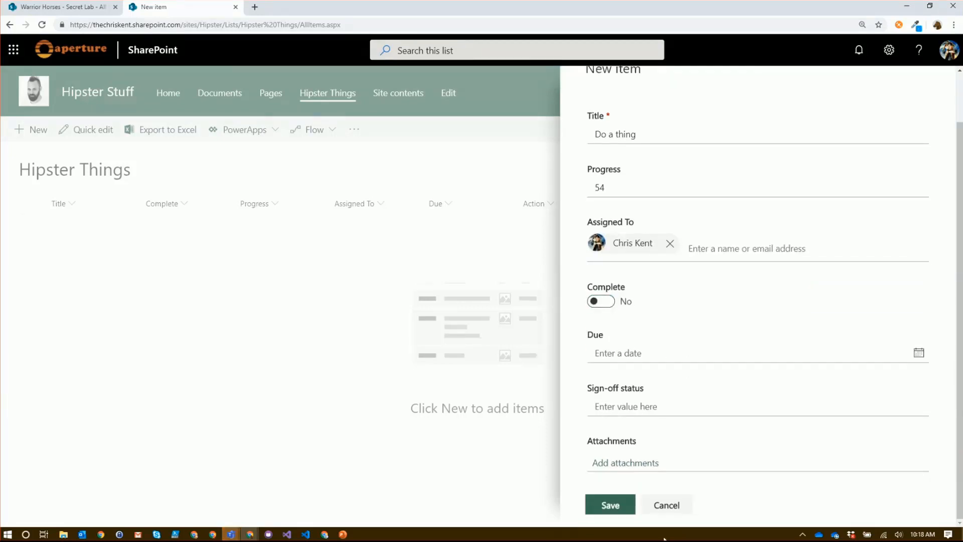
click(619, 506)
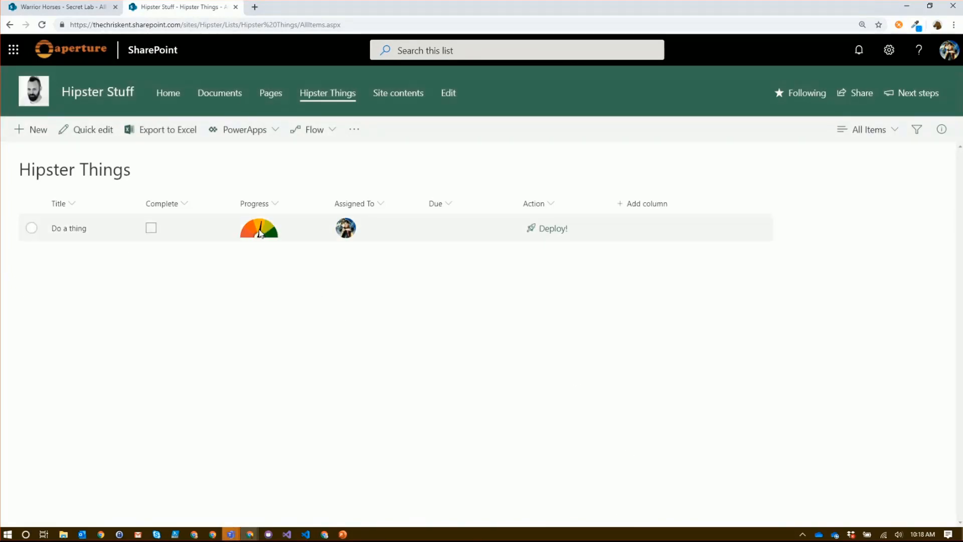
Step: Display the Hipster Things list in the Alternating view
mouse_move(246, 239)
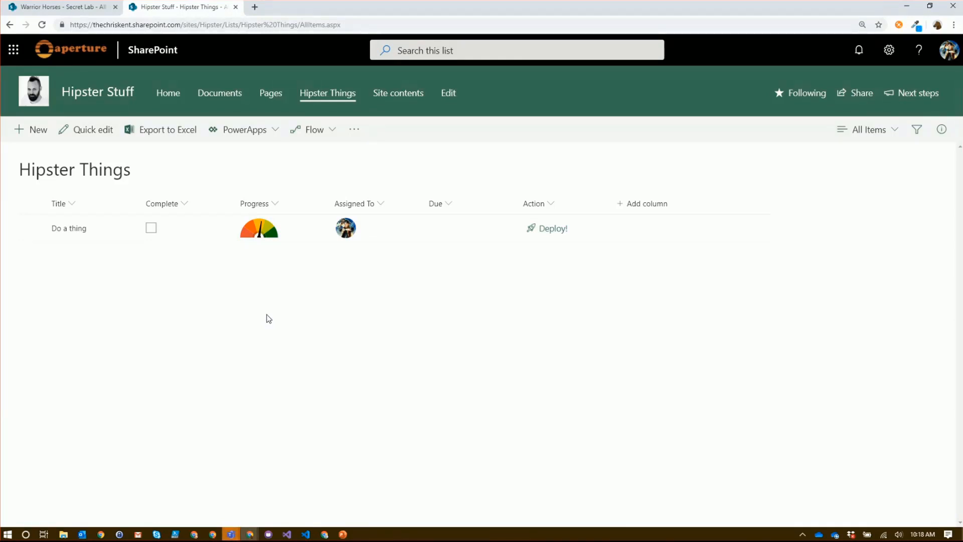
click(852, 136)
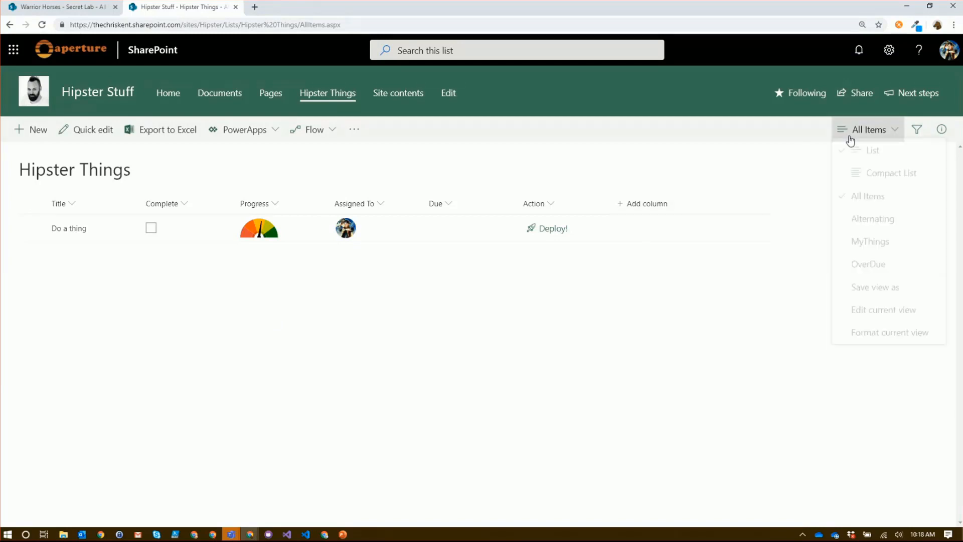
click(860, 227)
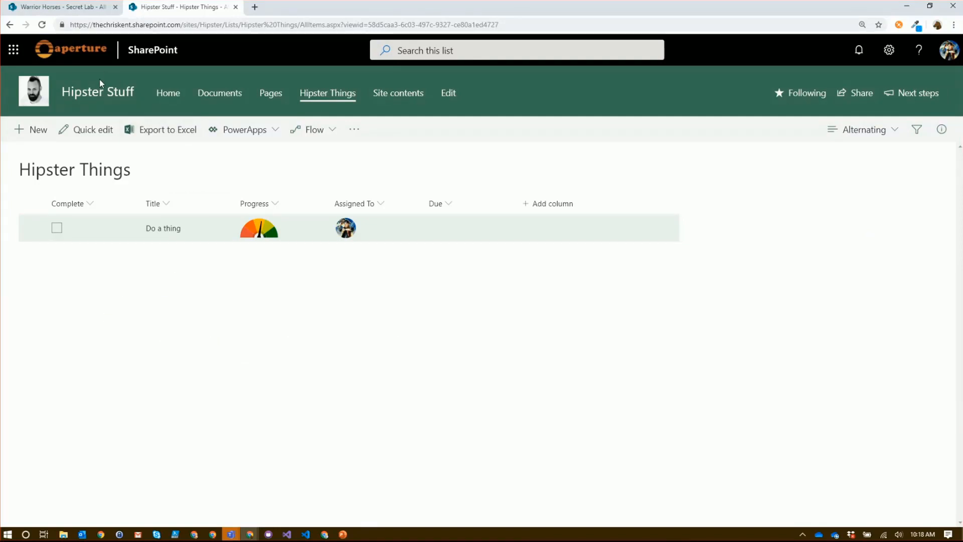
Step: Look at the original Things list on the Warrior Horses site for comparison and return to Hipster Things
click(74, 8)
click(227, 93)
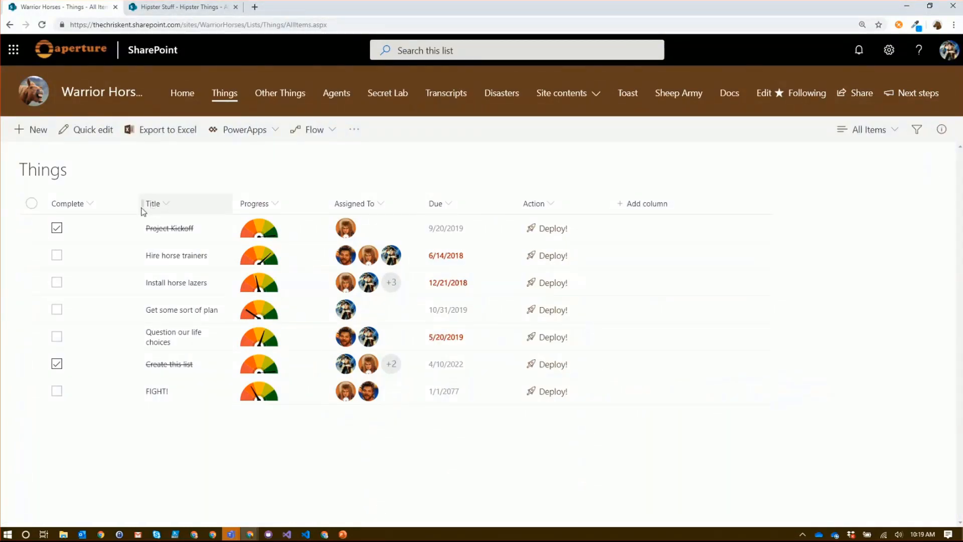
click(182, 11)
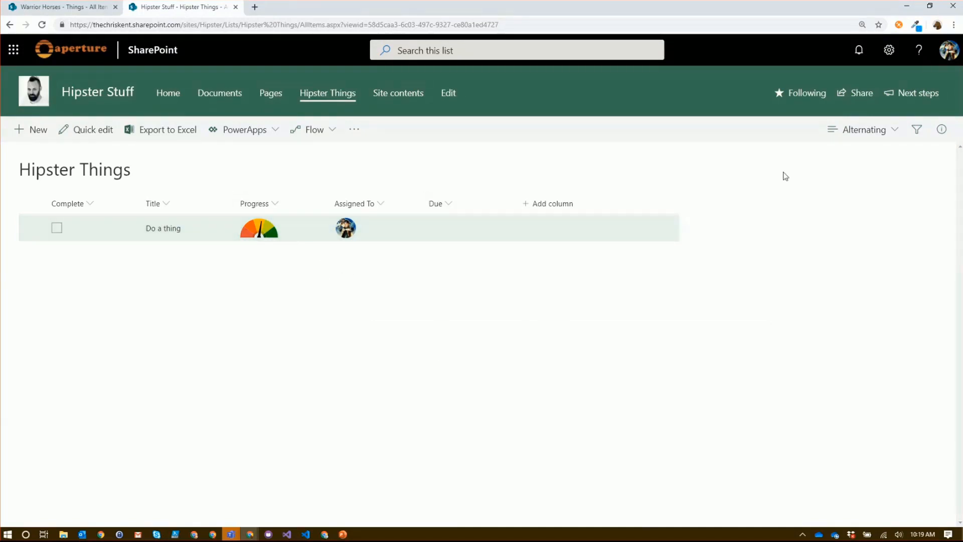
Step: Switch Hipster Things to the All Items view and select the "Do a thing" item
click(840, 131)
click(856, 200)
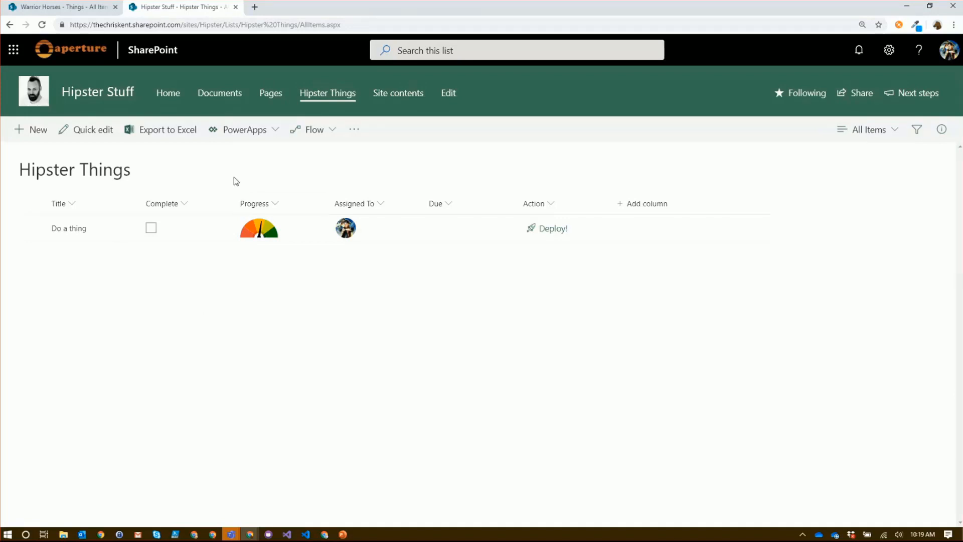
click(39, 227)
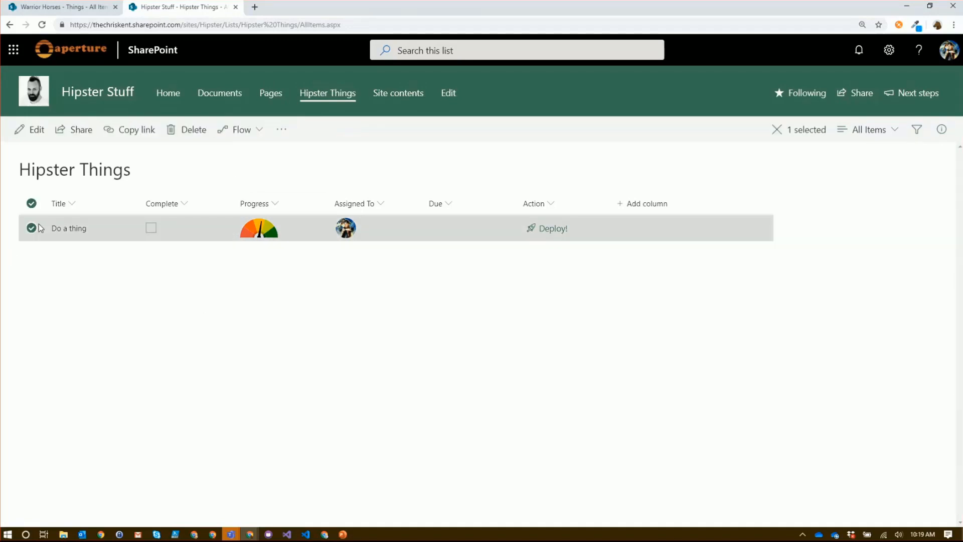
Step: Look at the item's flow options and the Deploy action's Run flow pane, and close it without running the flow
click(243, 130)
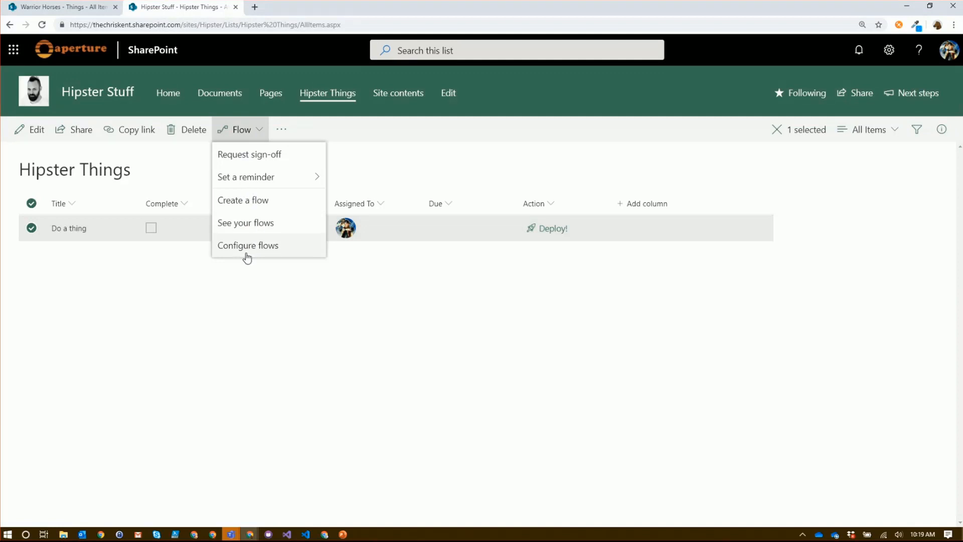
click(326, 326)
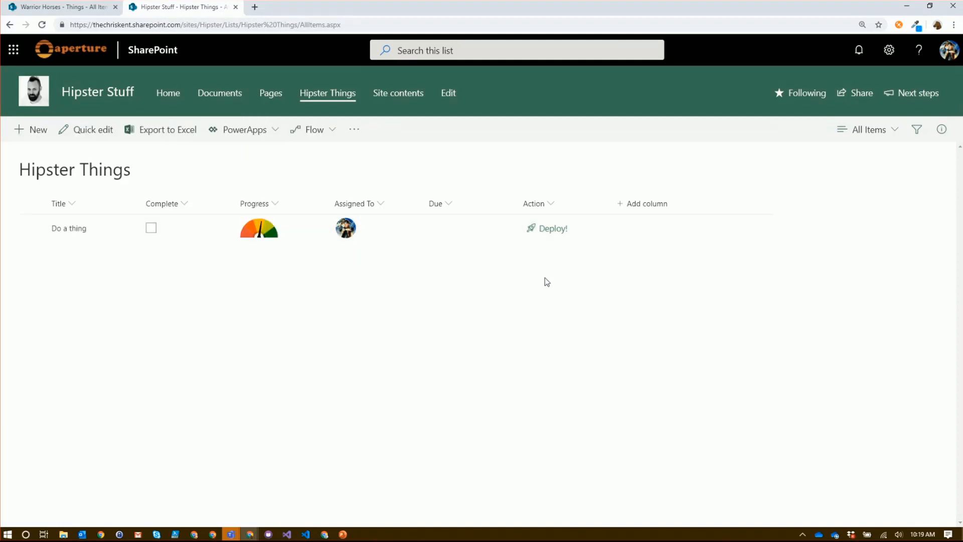
click(554, 232)
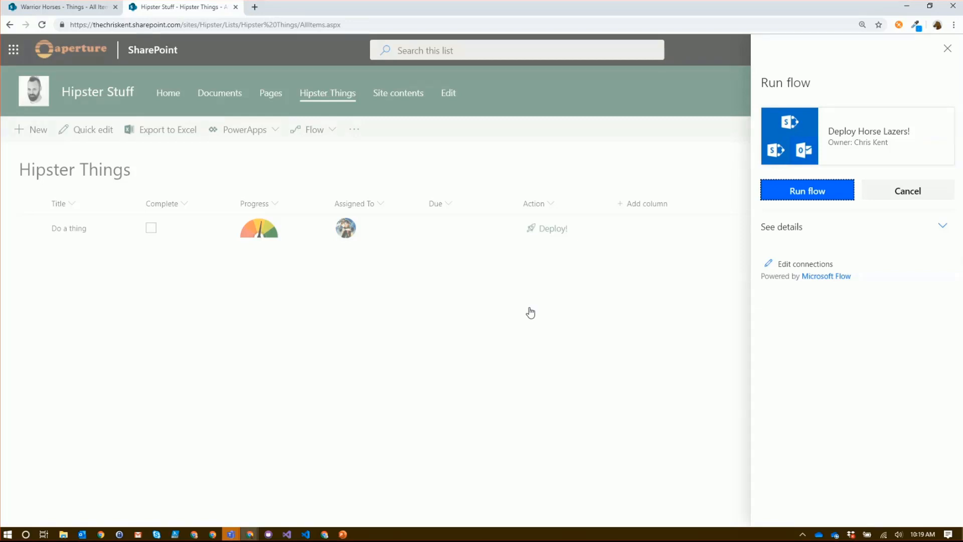
click(946, 49)
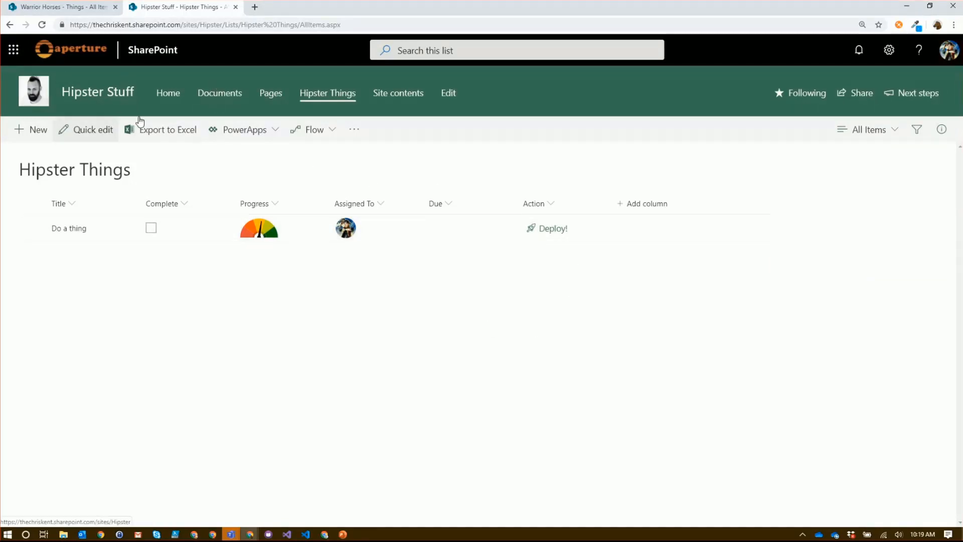
Step: Start a new list on the Hipster Stuff site from an existing list, choosing Warrior Horses as the source site
click(384, 97)
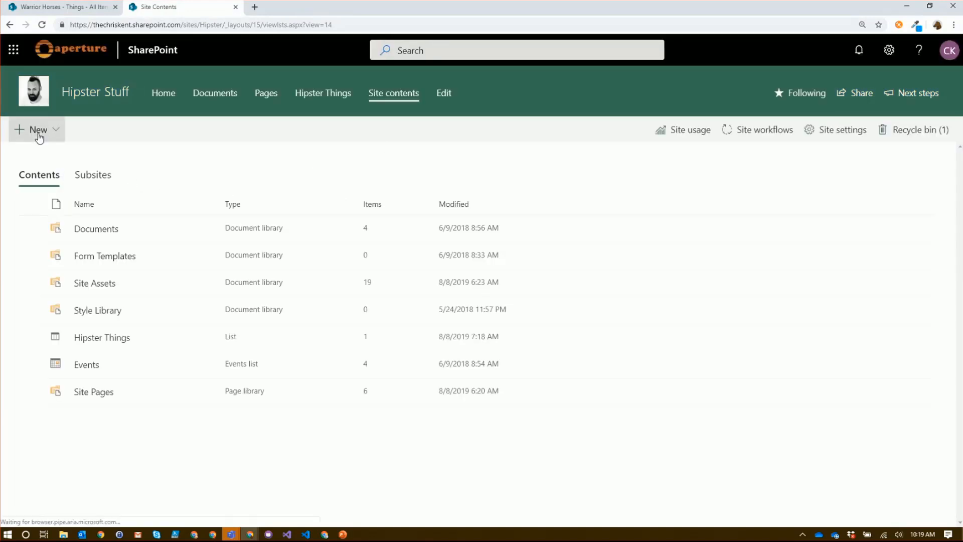
click(39, 135)
click(33, 158)
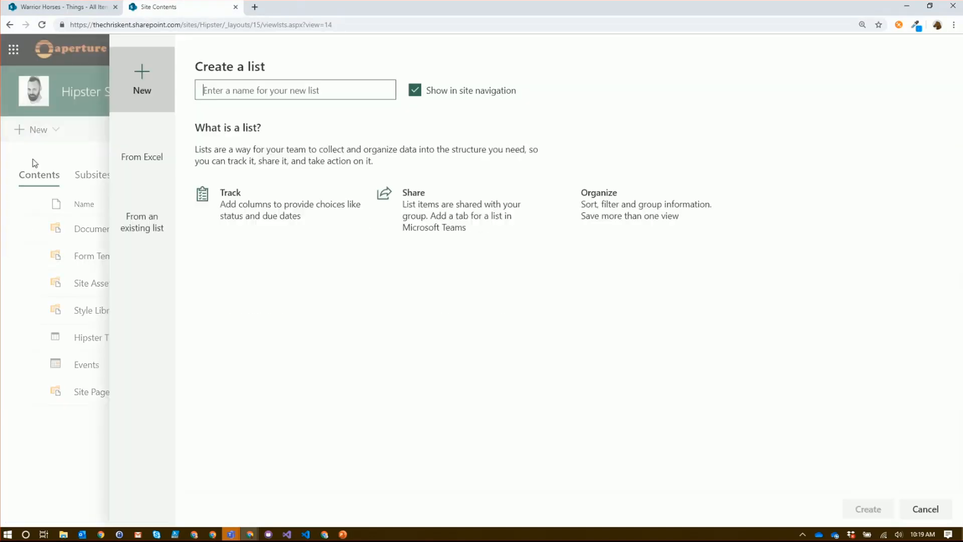
click(156, 200)
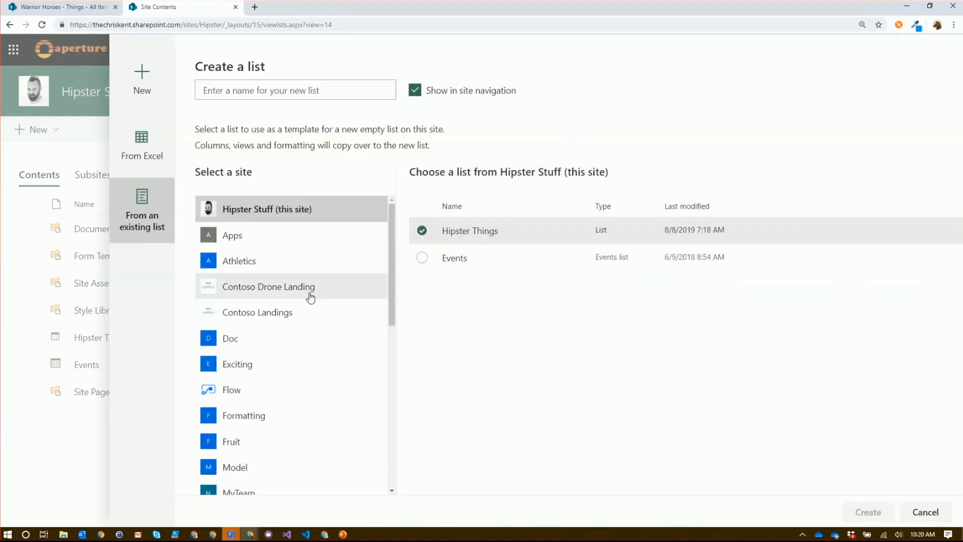
scroll(308, 311, down, 10)
click(275, 456)
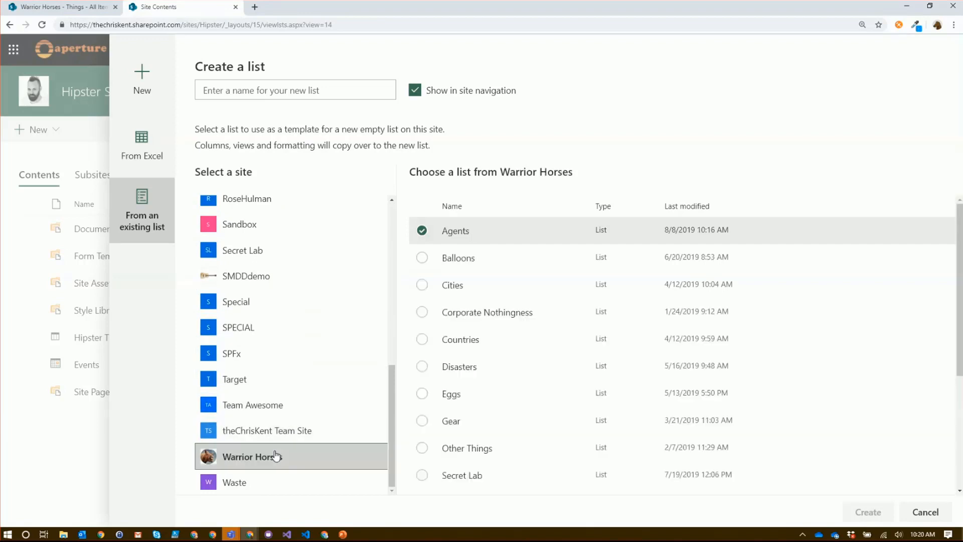
Step: Name the list Agents, create it from the Warrior Horses Agents list and agree to add the referenced lists and fields
click(367, 87)
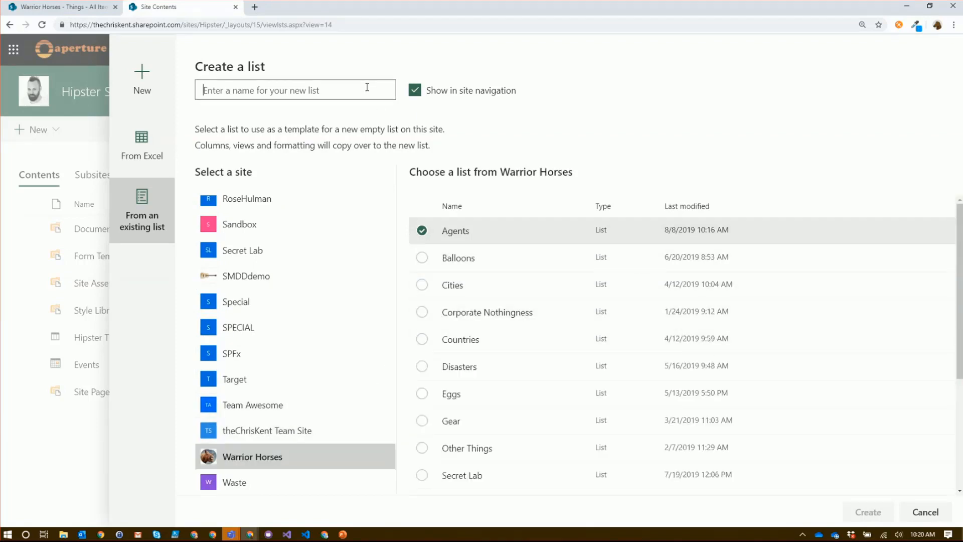
text(Agents)
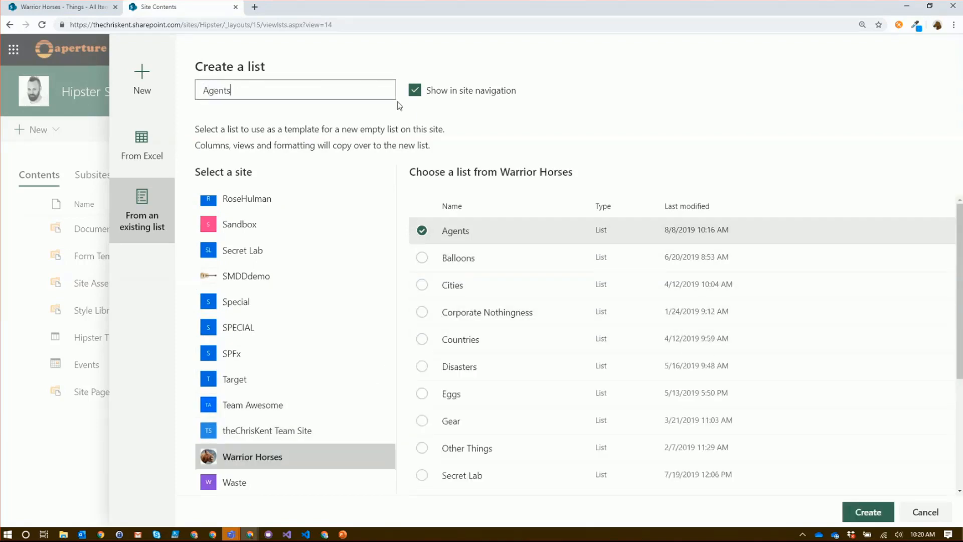
click(866, 510)
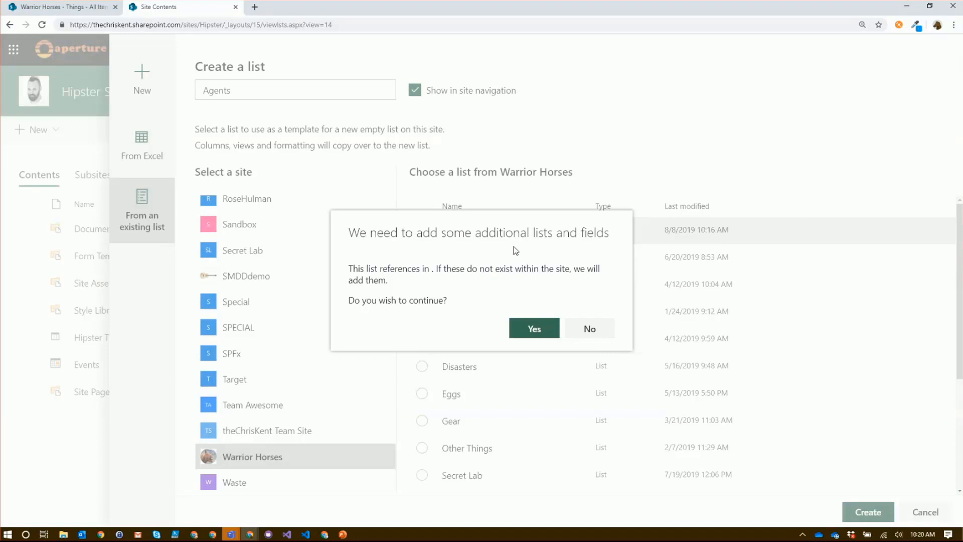
click(535, 335)
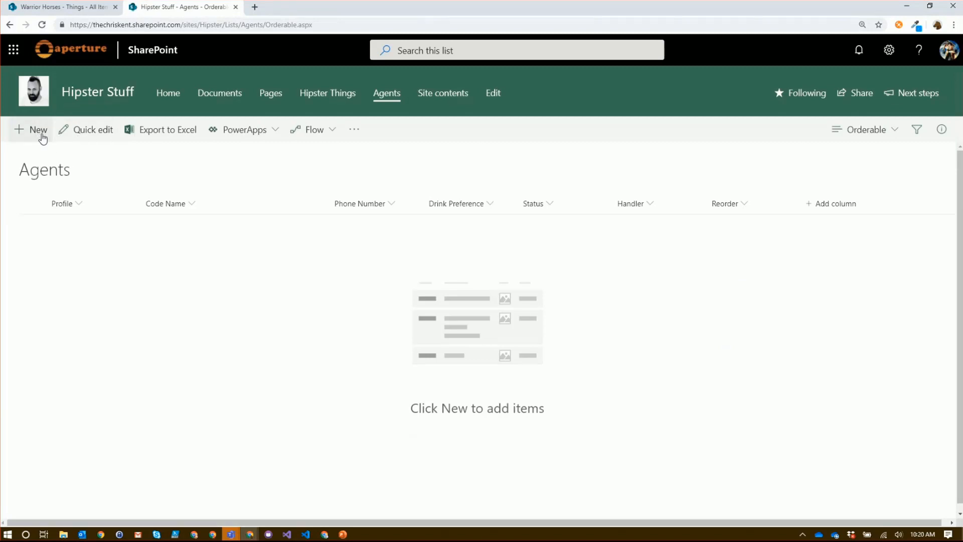
Step: Start a new item in the Agents list, entering the agent's full name as the title and a phone number
click(42, 134)
click(626, 190)
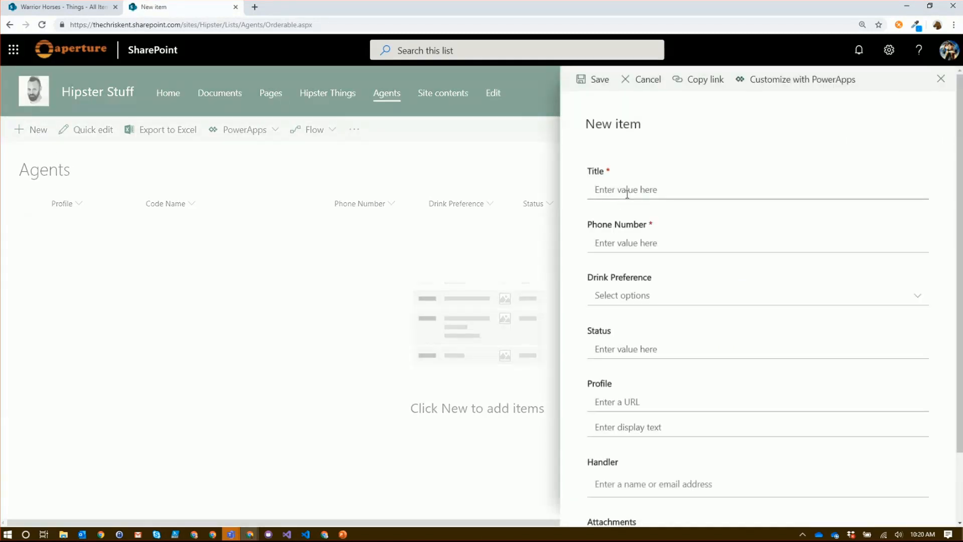
text(M)
key(BackSpace)
text(Bil)
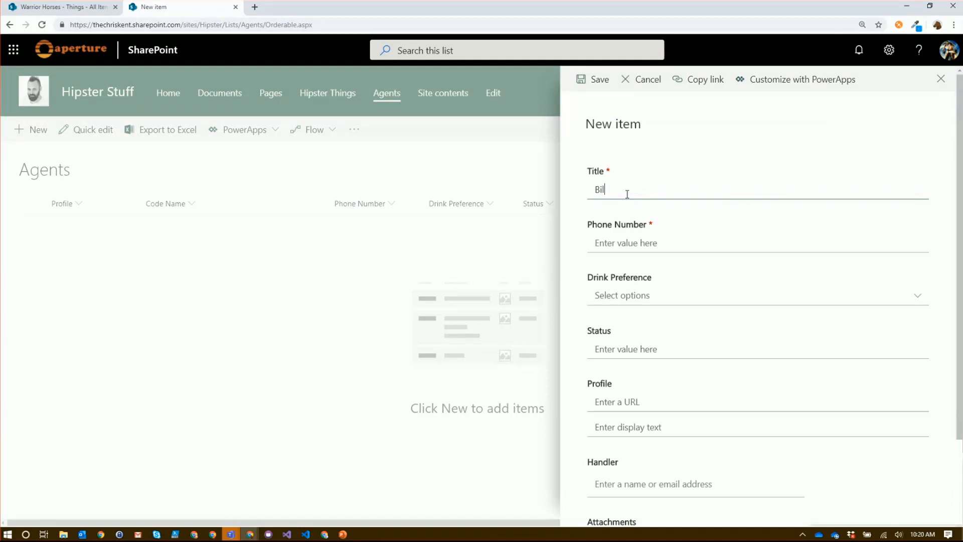
text(ly O'Billyson)
click(638, 246)
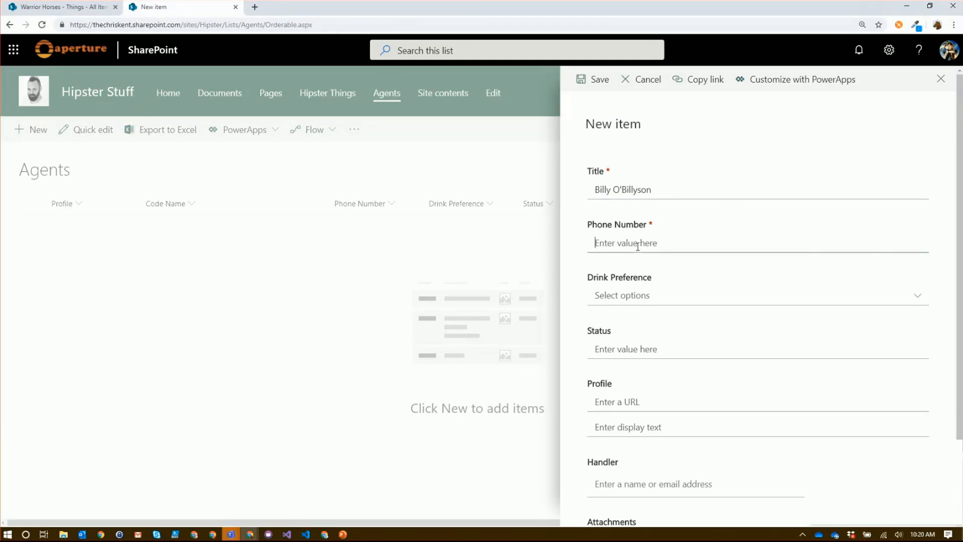
text(+109382343)
Step: Paste the URL of the Ally_Russian.png picture from the Warrior Horses site as the item's profile and save the item
click(60, 7)
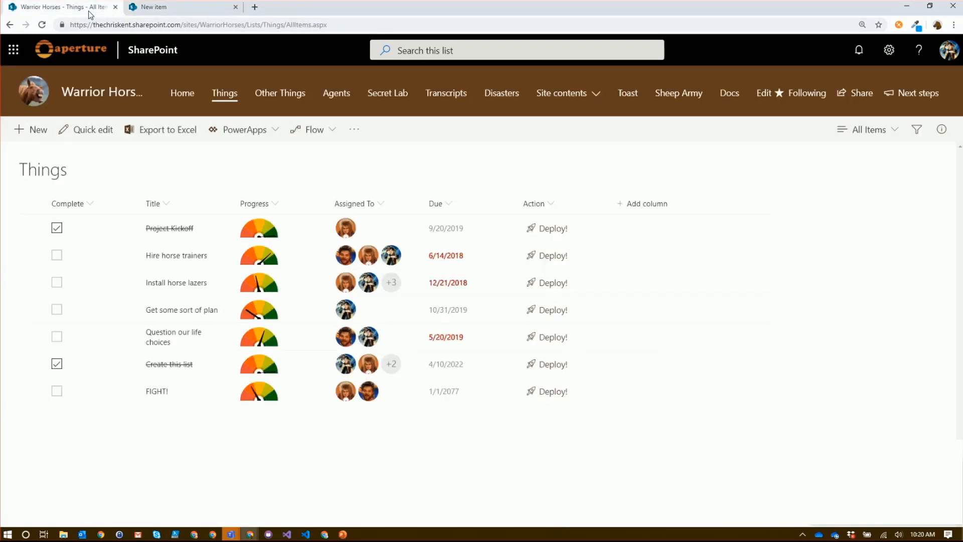
click(166, 7)
key(alt+Tab)
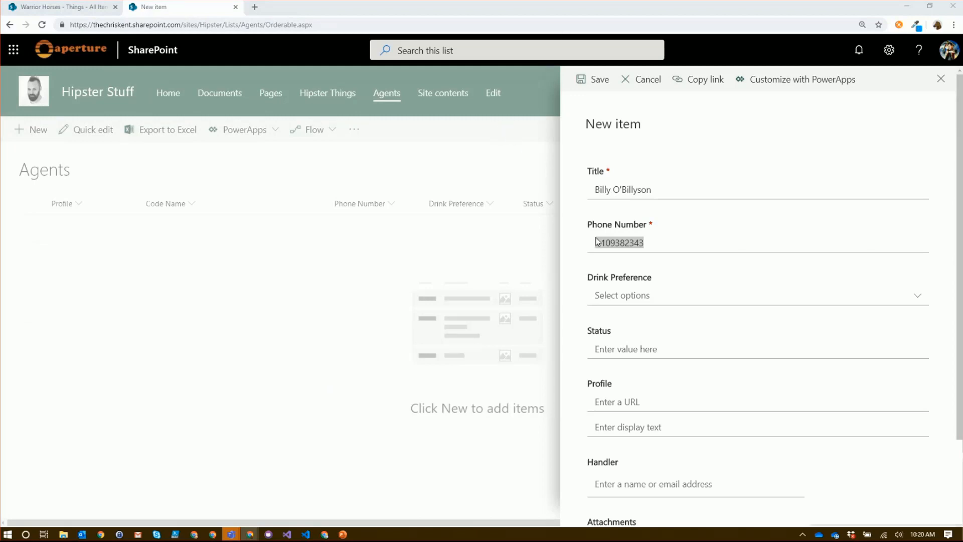
click(647, 401)
key(ctrl+v)
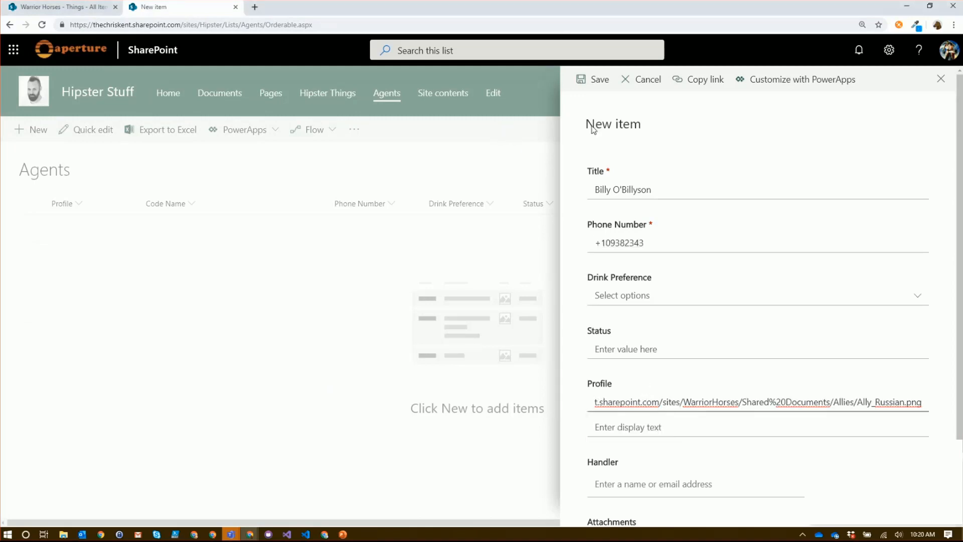
click(592, 79)
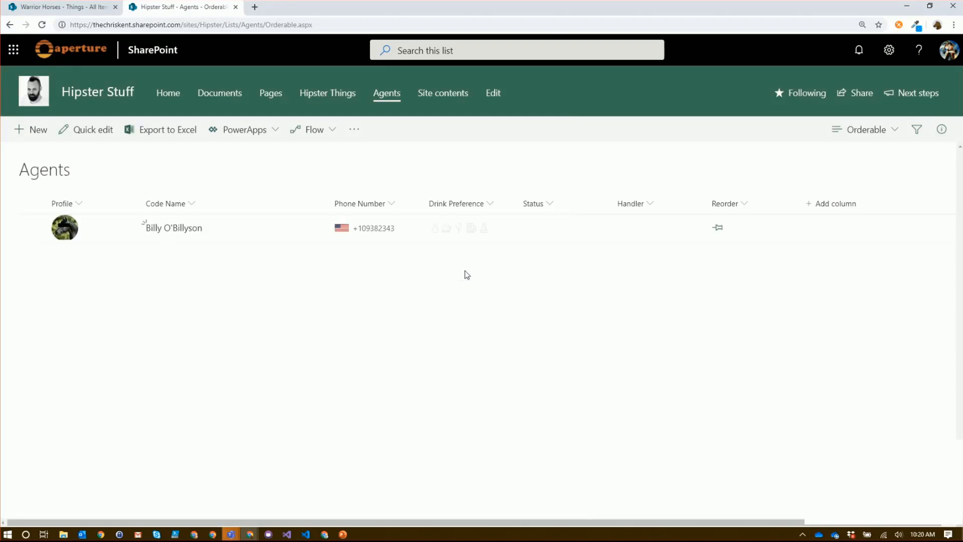
Step: Start a second item in the Agents list with the title Old Man
click(36, 132)
click(642, 189)
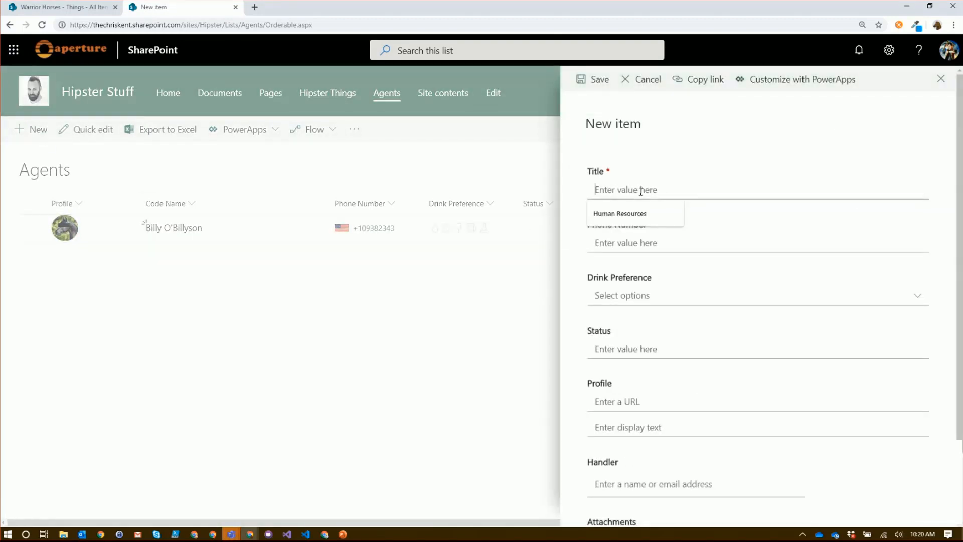
click(657, 133)
click(623, 189)
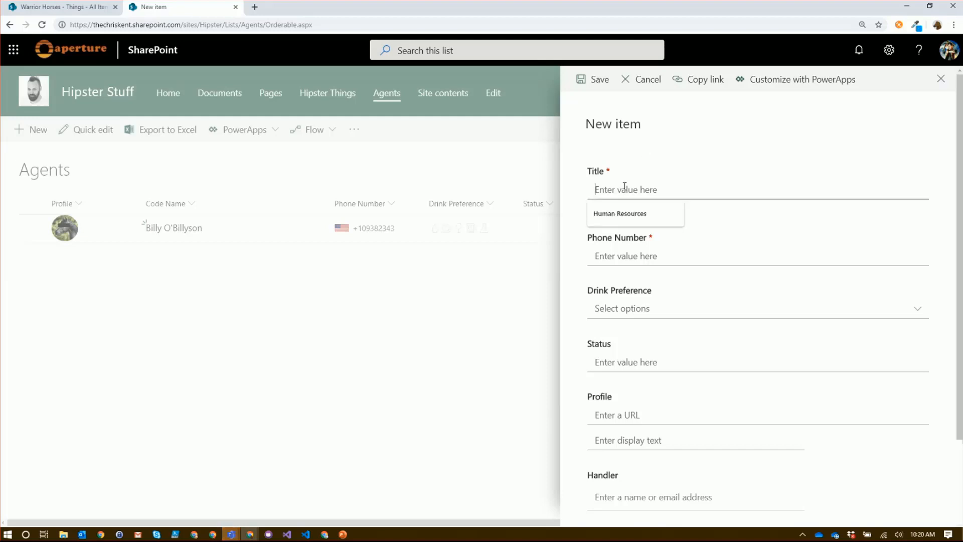
text(Old Man)
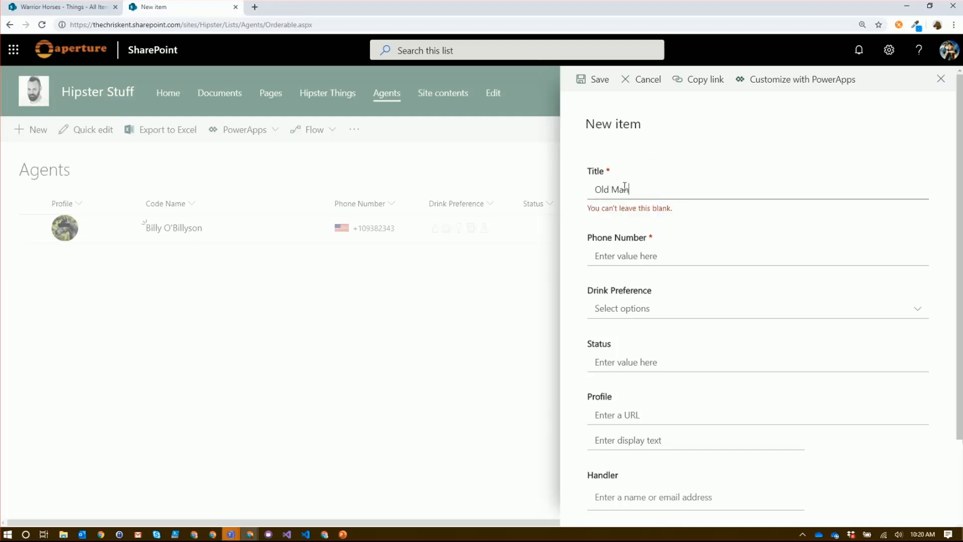
Step: Enter the Old Man item's phone number, paste the Ally_Italian.png picture URL as its profile and save the item
key(alt+Tab)
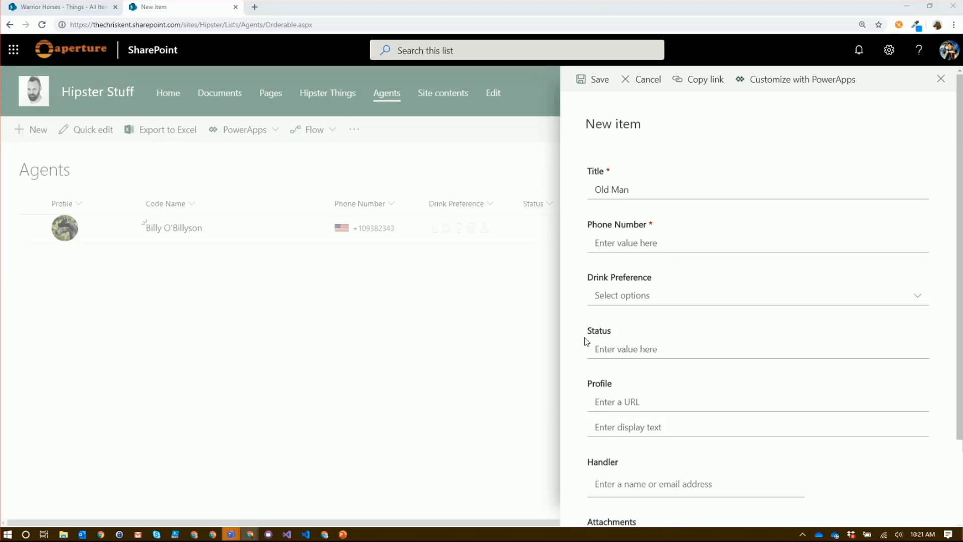
click(644, 243)
text(+1123123123)
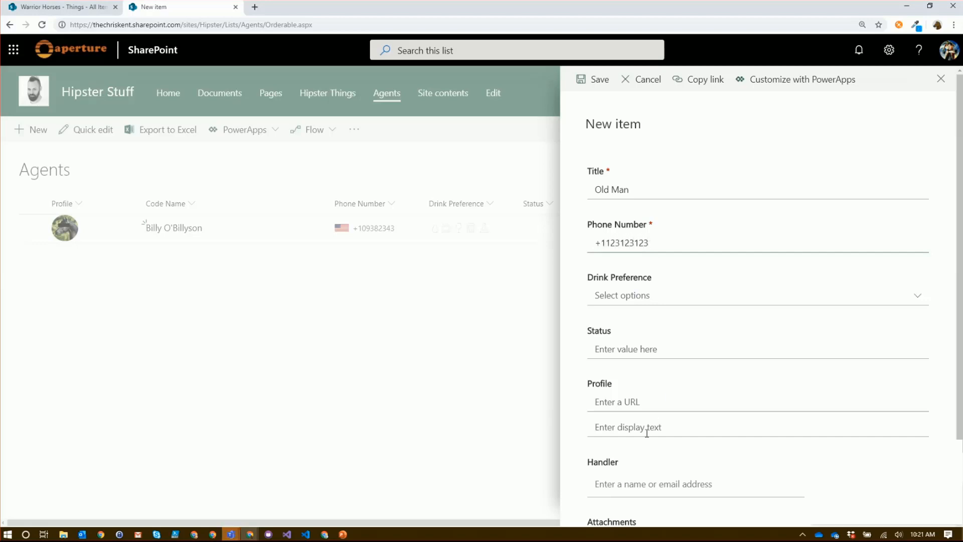
click(638, 393)
key(ctrl+v)
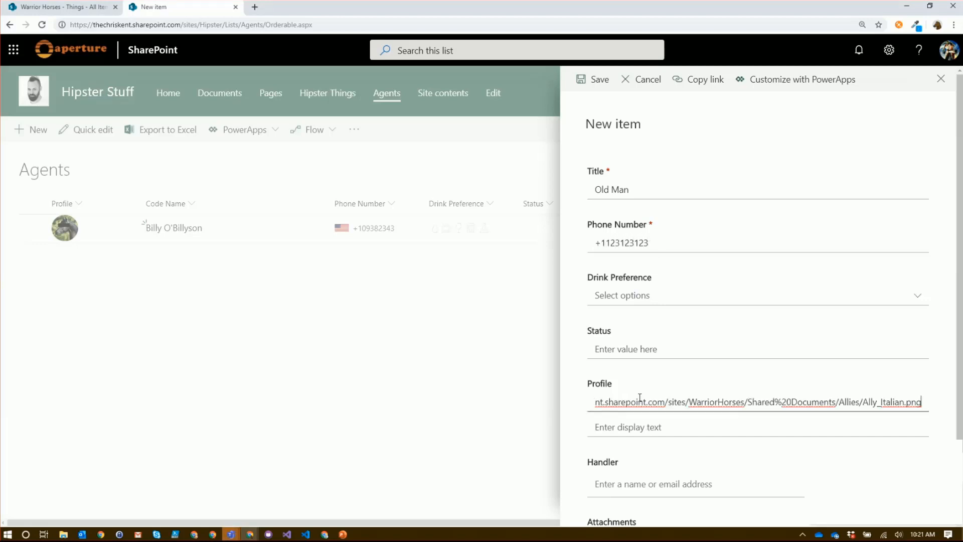
scroll(702, 401, down, 2)
click(599, 502)
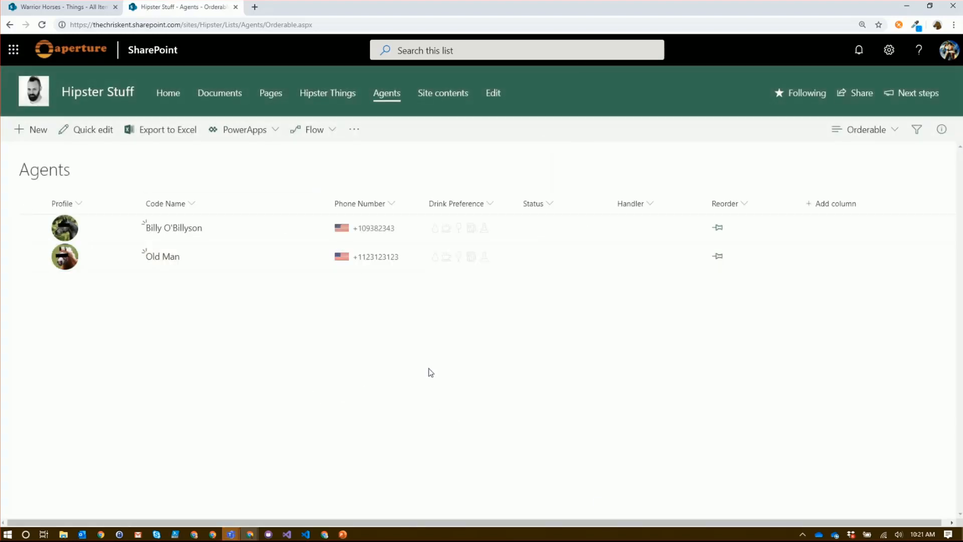
Step: Move the Old Man item to the first place in the Agents list with its Reorder action
click(718, 257)
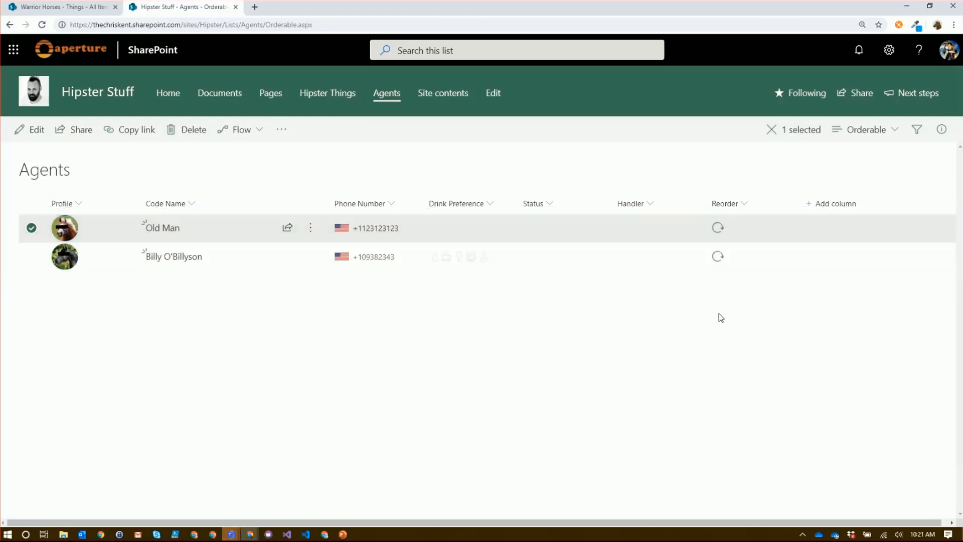